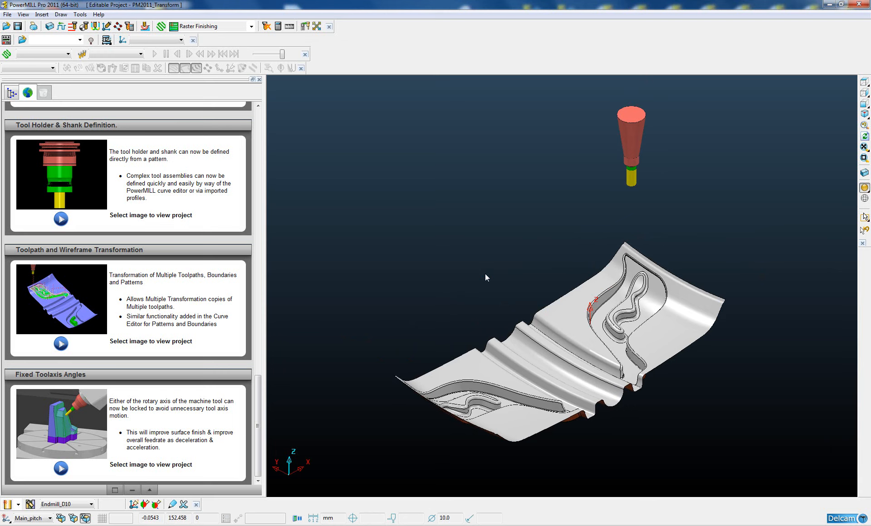
Step: Activate the Rough and Finish toolpaths in turn to view them, leaving Rough as the active toolpath
click(12, 92)
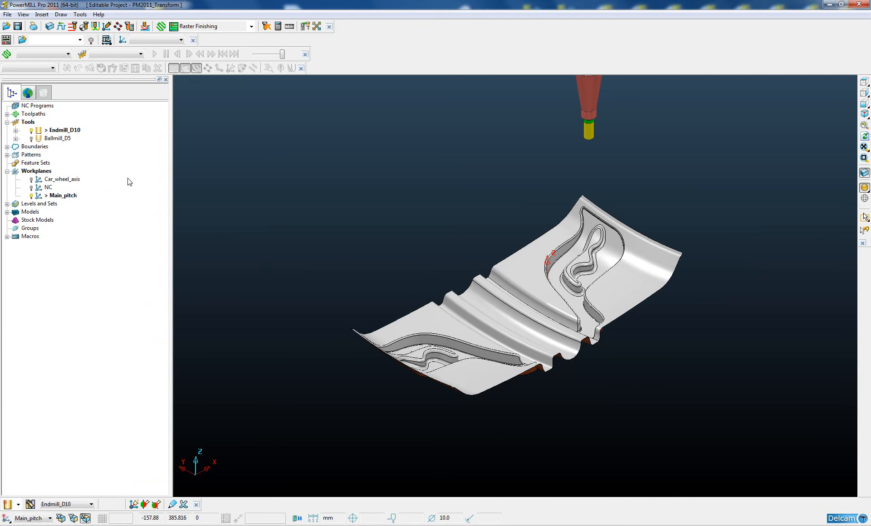
mouse_move(31, 130)
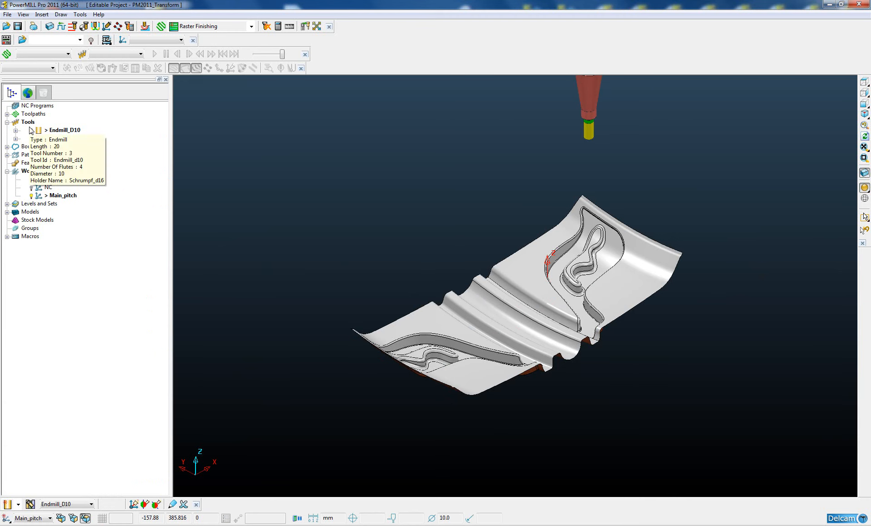
click(7, 114)
double_click(42, 122)
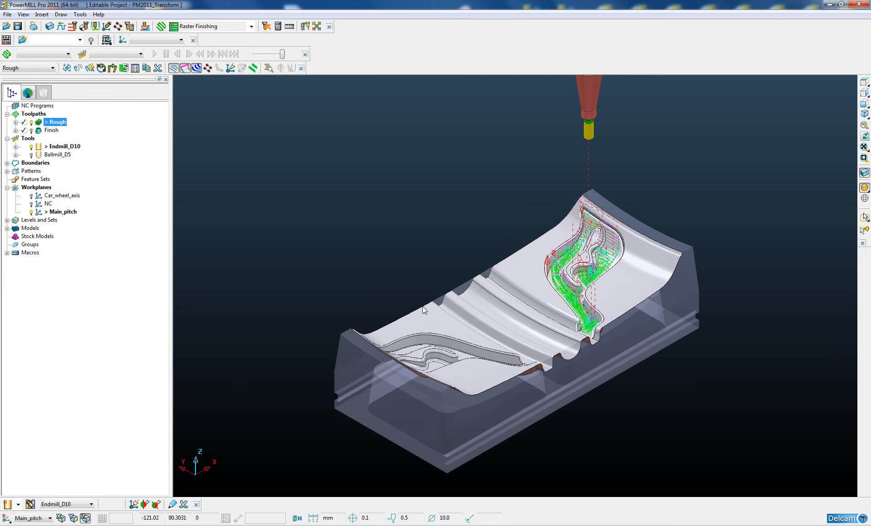
double_click(41, 131)
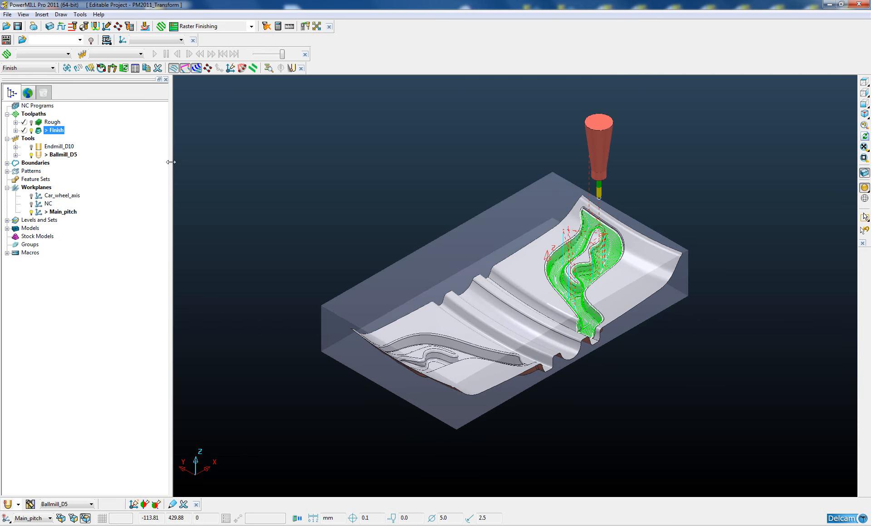
double_click(41, 122)
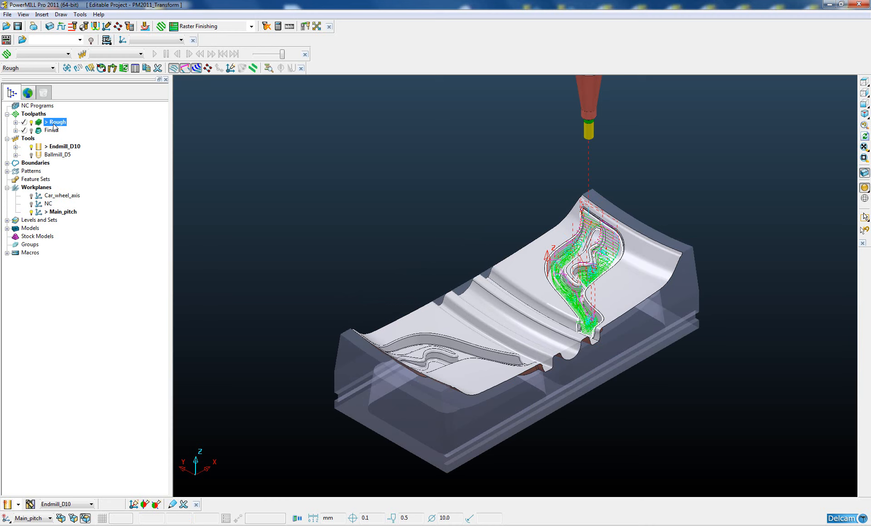
Step: Select both the Rough and Finish toolpaths and start a Transform edit on them
ctrl+click(50, 130)
right_click(50, 126)
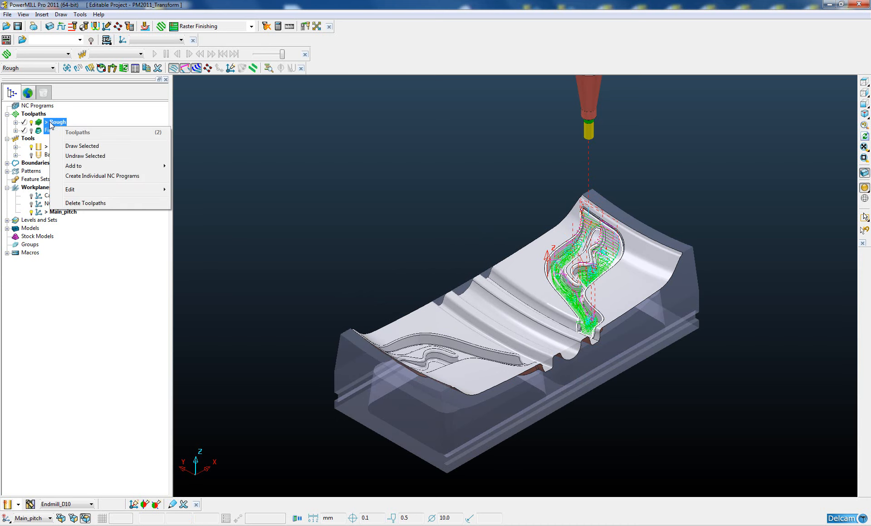
mouse_move(72, 190)
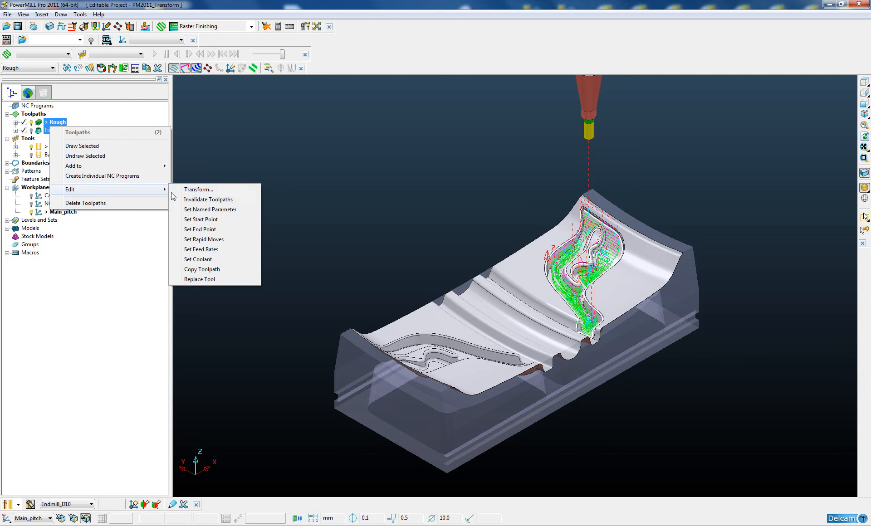
click(195, 190)
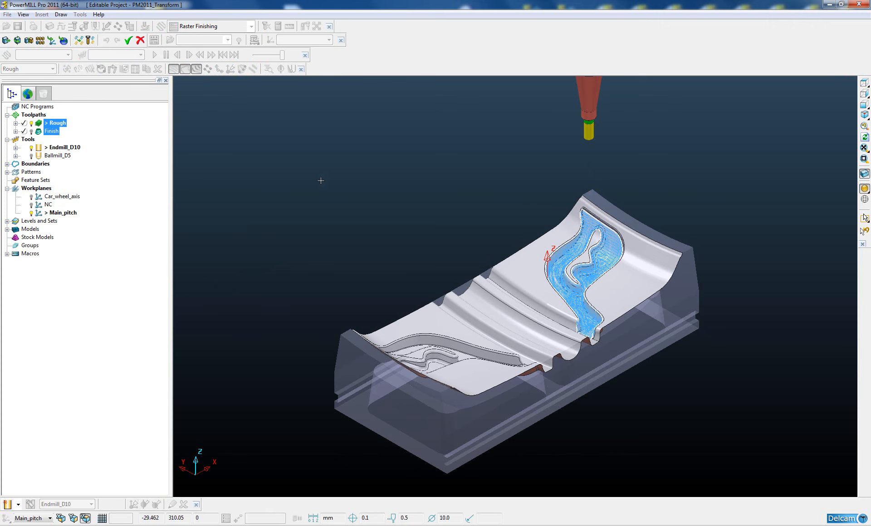
Step: Hide the material block and display the NC workplane beneath the shaded model
shift+middle_drag(475, 299, 428, 262)
middle_drag(453, 309, 577, 258)
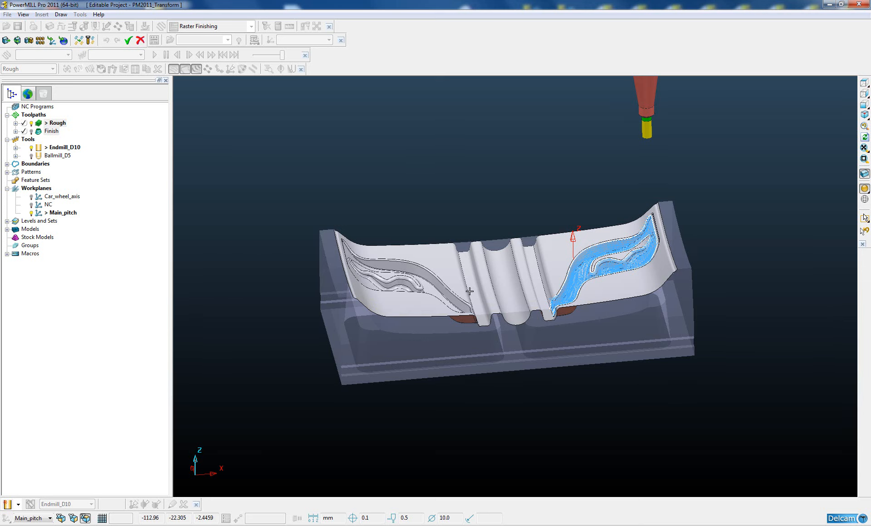
click(864, 174)
click(864, 190)
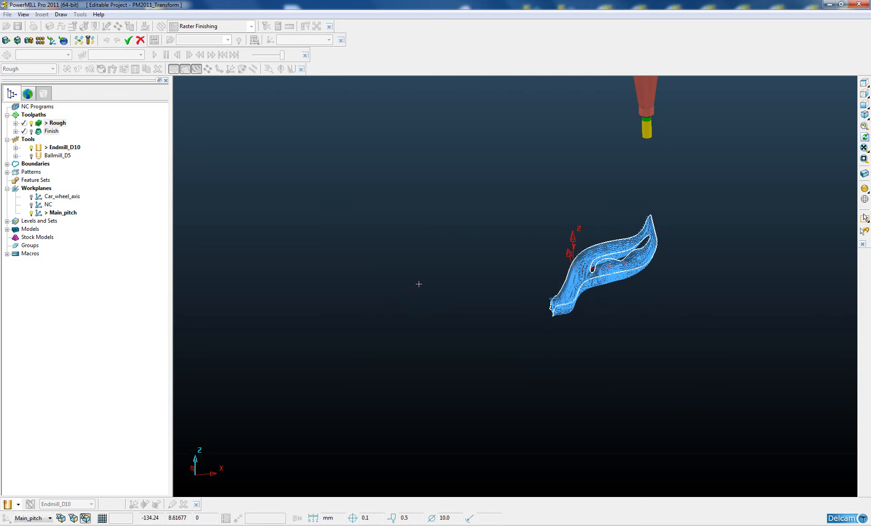
scroll(511, 323, up, 5)
shift+middle_drag(701, 282, 591, 298)
scroll(590, 297, up, 1)
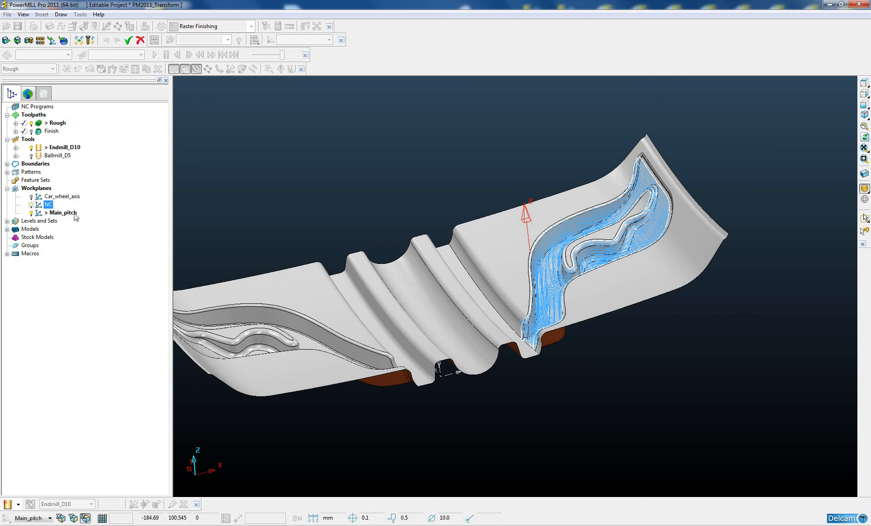
middle_drag(499, 419, 479, 308)
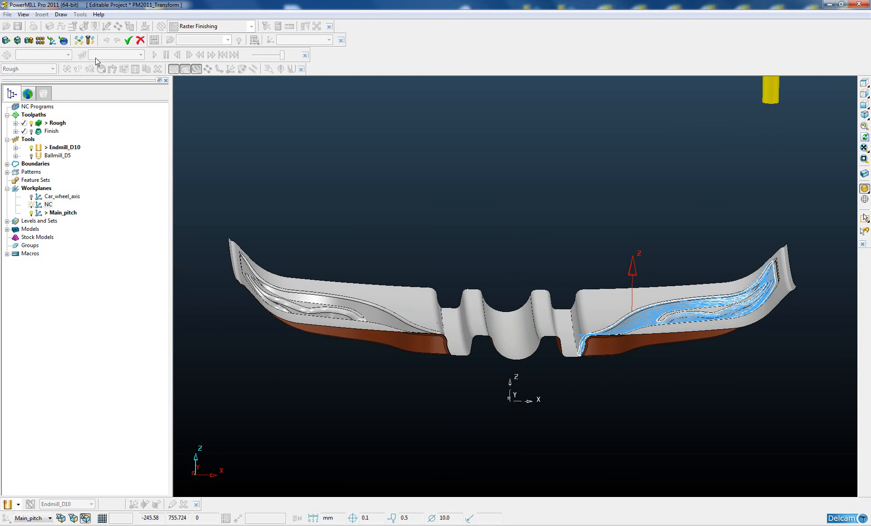
Step: Mirror a copy of the toolpaths in the YZ plane about the NC workplane origin, and inspect it without model shading
click(28, 42)
middle_drag(444, 248, 522, 232)
click(270, 109)
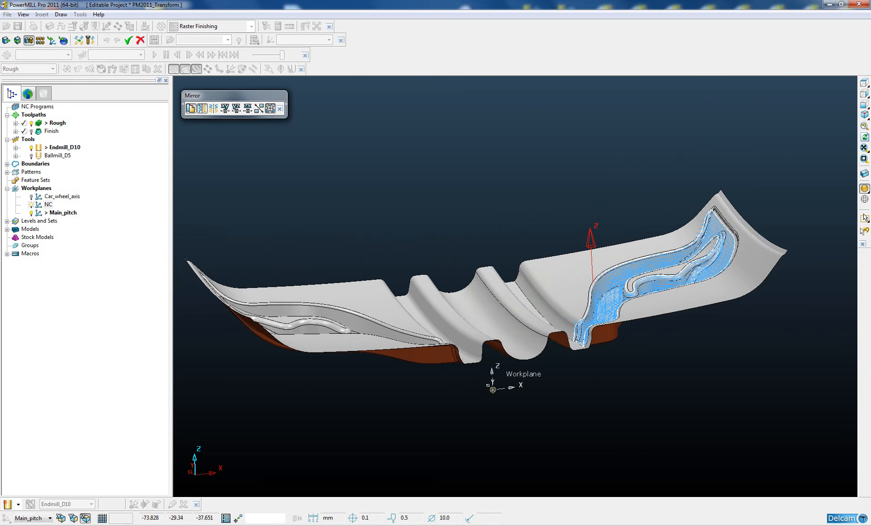
click(493, 389)
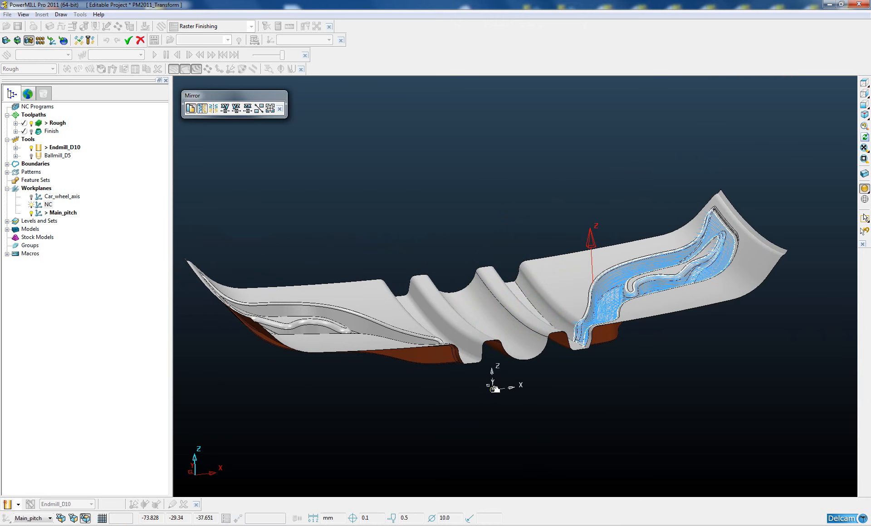
mouse_move(498, 394)
middle_down()
mouse_move(536, 382)
mouse_move(508, 403)
middle_up()
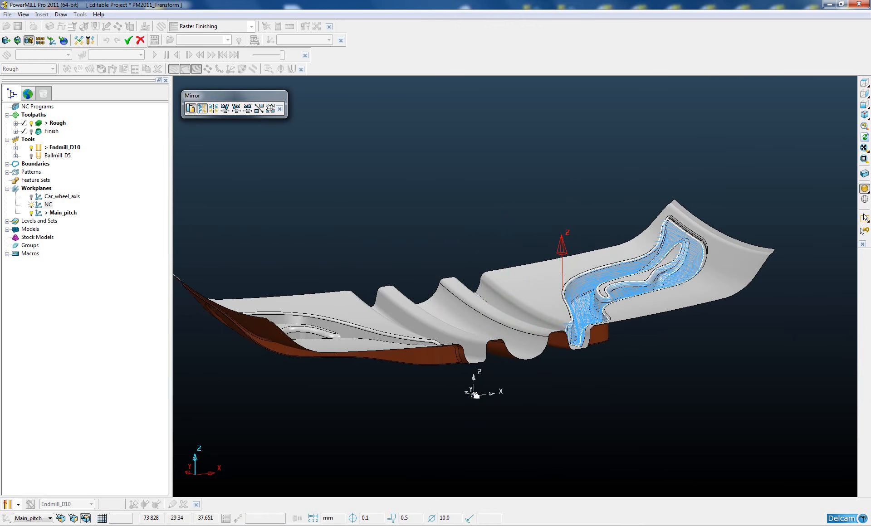
click(236, 109)
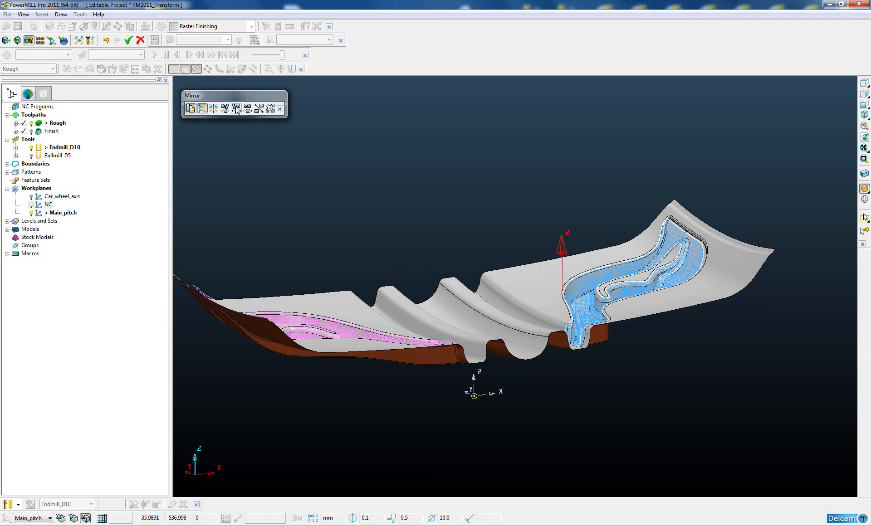
middle_drag(503, 179, 541, 286)
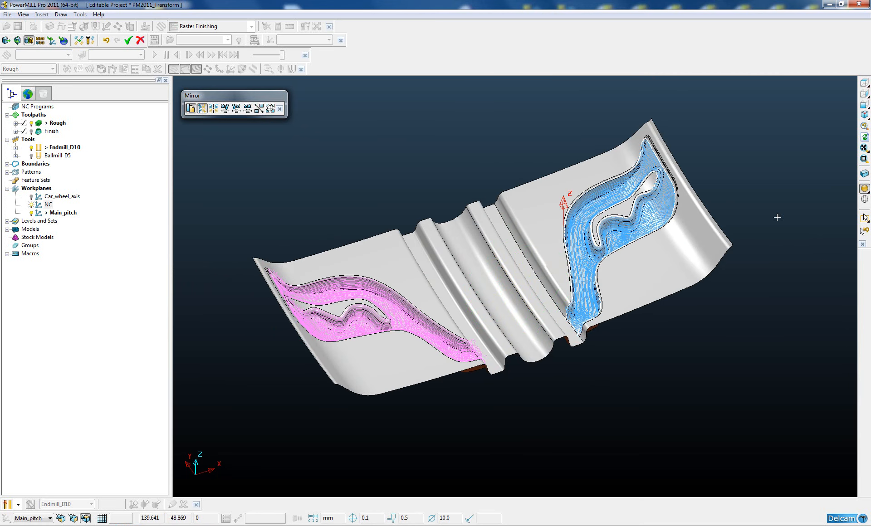
click(864, 189)
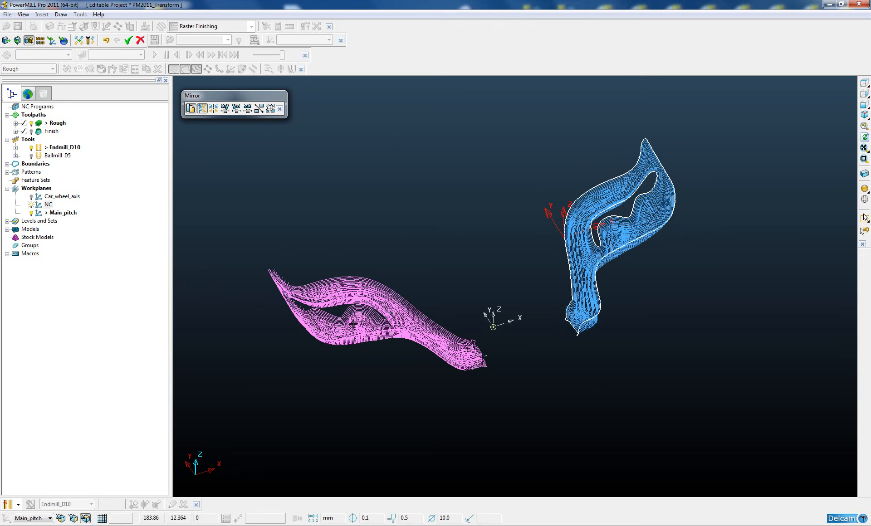
click(864, 189)
Step: Display the Car_wheel_axis workplane above the model and start a Multiple Transform of the toolpaths
shift+middle_drag(603, 251, 608, 279)
scroll(541, 254, down, 2)
shift+middle_drag(511, 251, 544, 284)
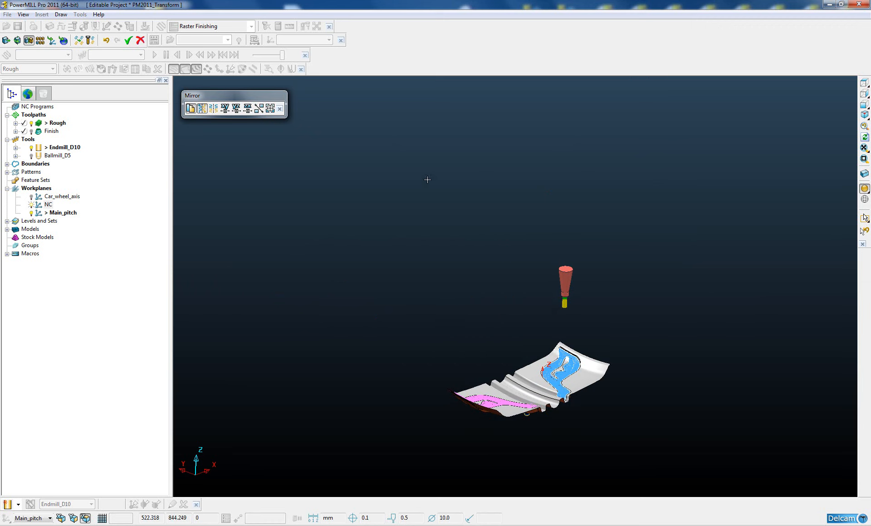
shift+middle_drag(454, 224, 394, 235)
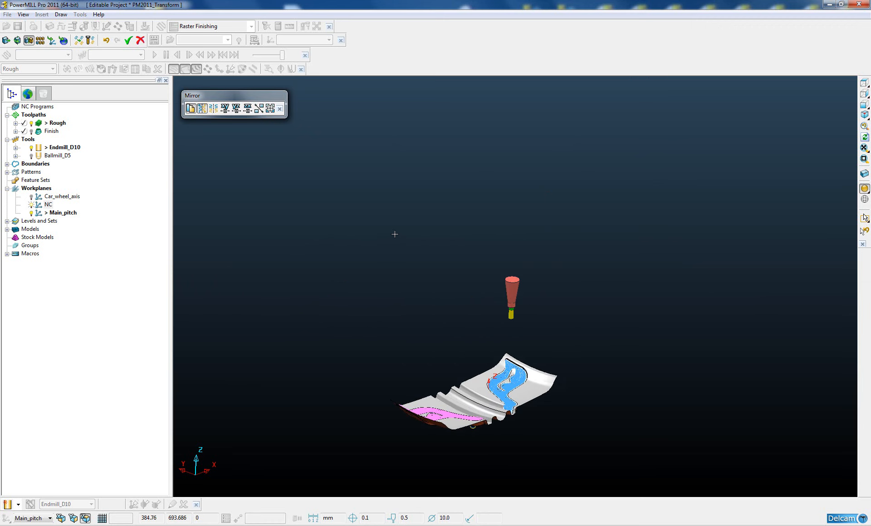
click(32, 198)
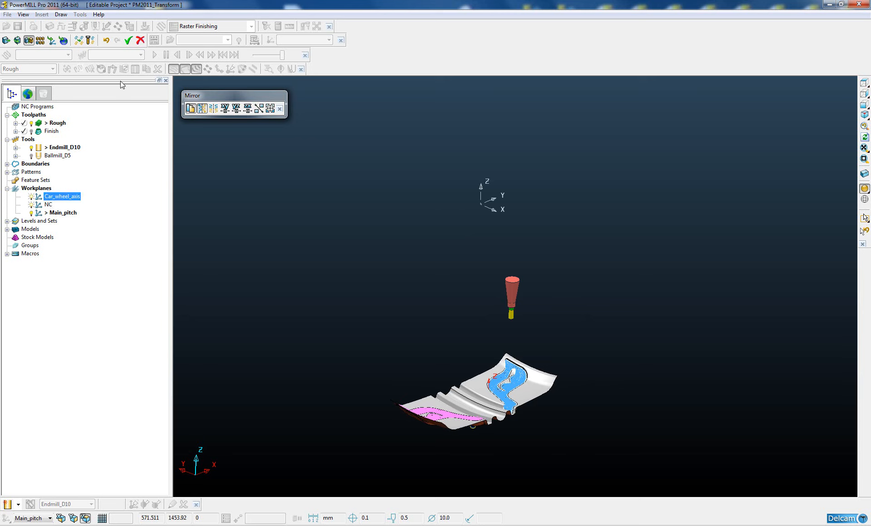
click(40, 40)
drag(214, 119, 246, 110)
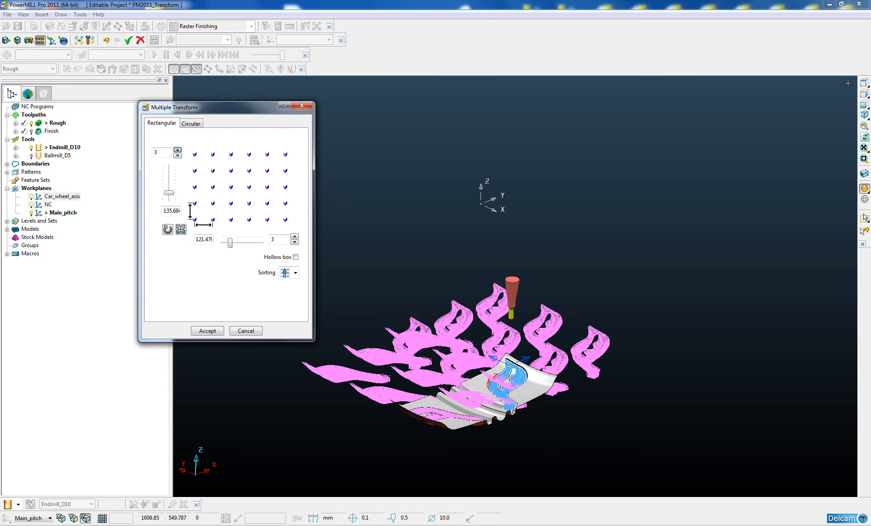
Step: In a top view, widen the rectangular array spacing to about 400.88 mm between columns and 244.23 mm between rows
click(863, 83)
scroll(534, 241, down, 6)
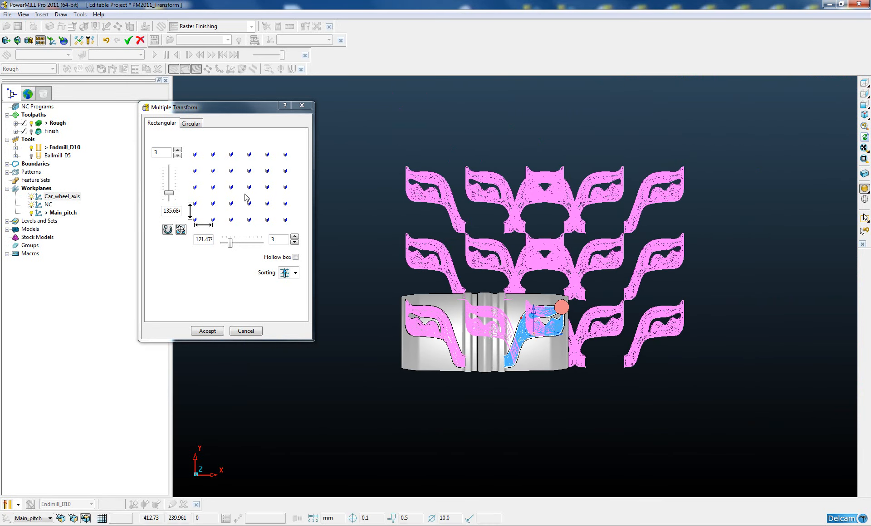
drag(169, 193, 170, 188)
drag(230, 242, 248, 247)
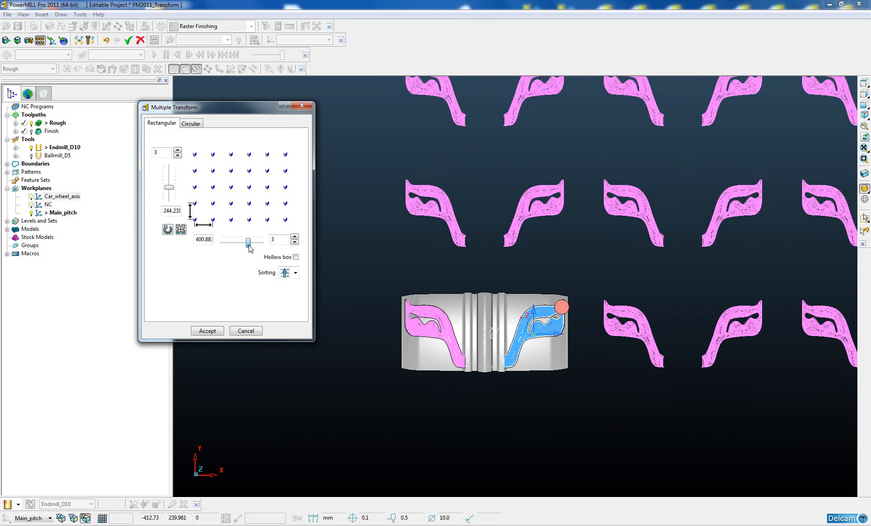
scroll(550, 236, down, 2)
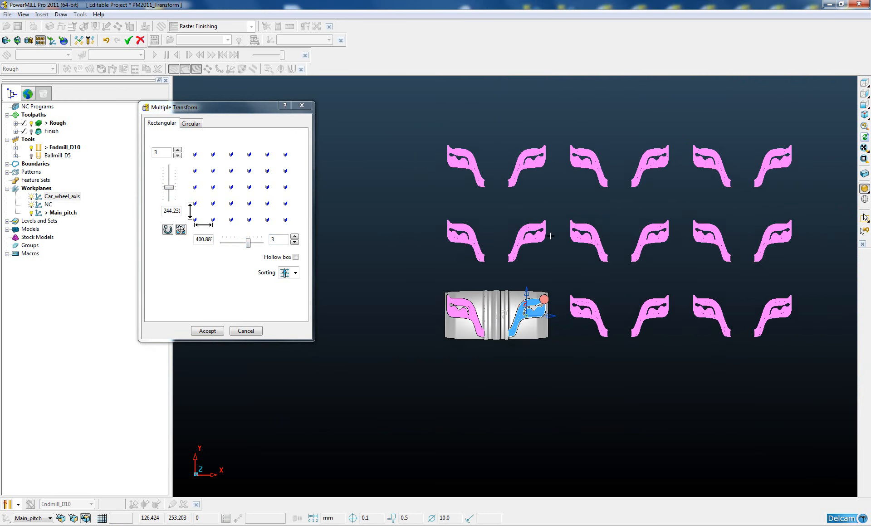
Step: Set the rectangular array to 6 columns and 6 rows, and try the Hollow box option on and off
double_click(278, 238)
text(6)
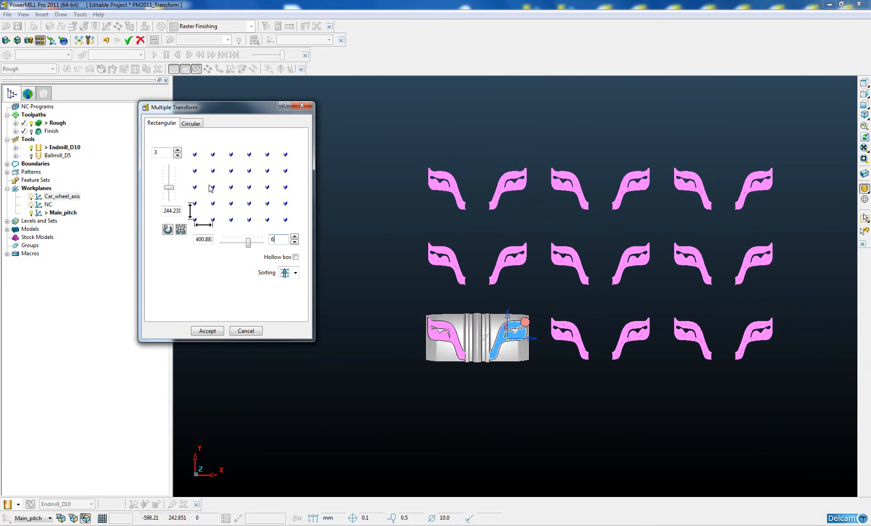
double_click(160, 152)
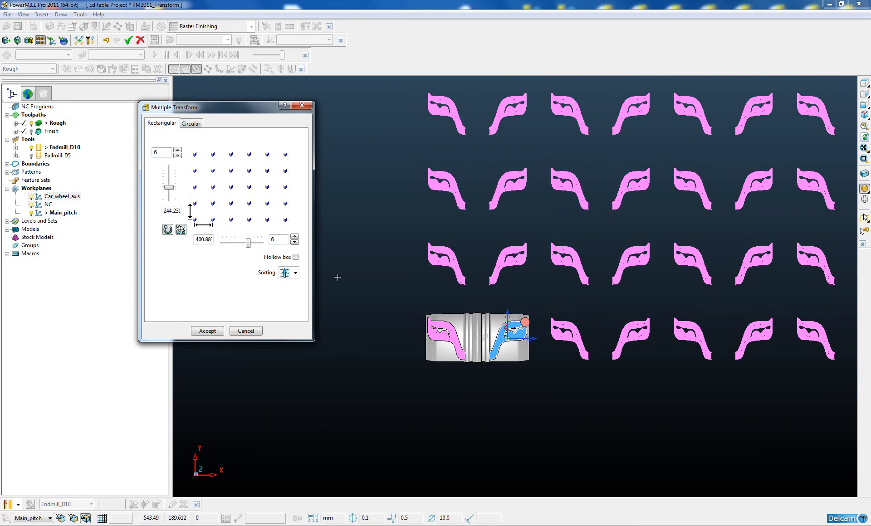
scroll(553, 226, down, 4)
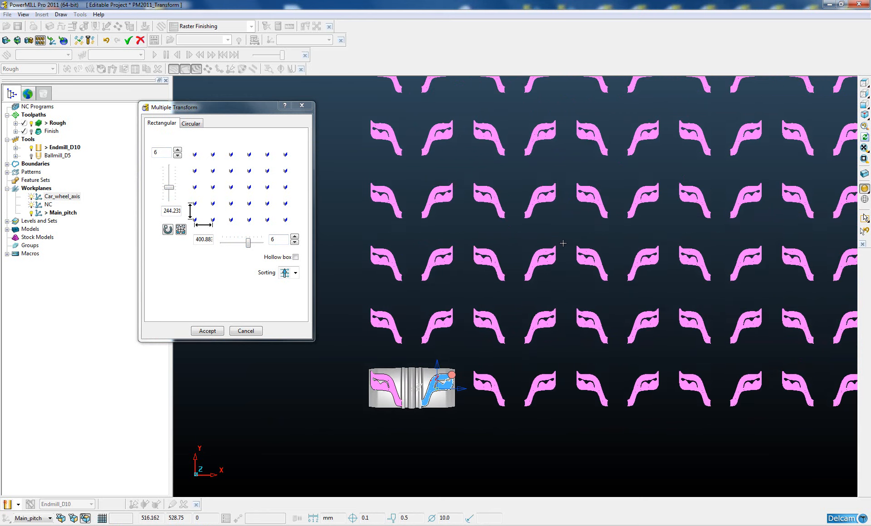
shift+middle_drag(548, 257, 480, 268)
scroll(521, 266, down, 1)
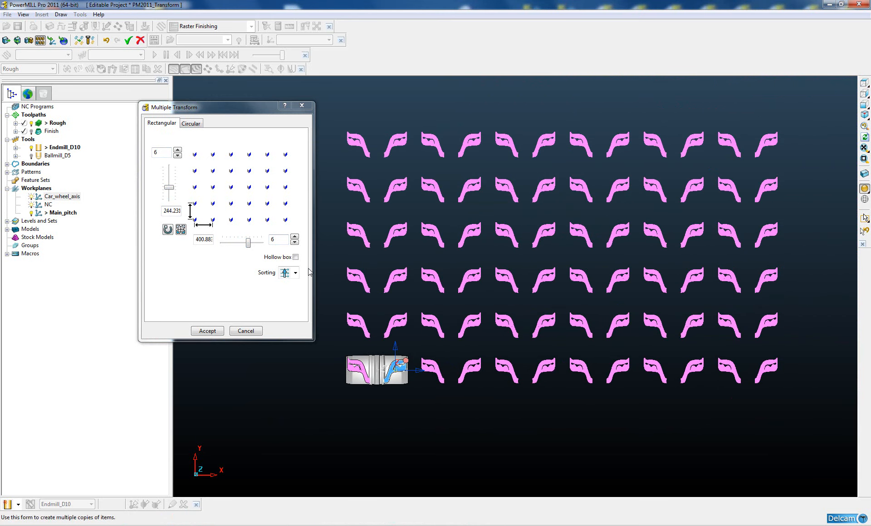
click(295, 257)
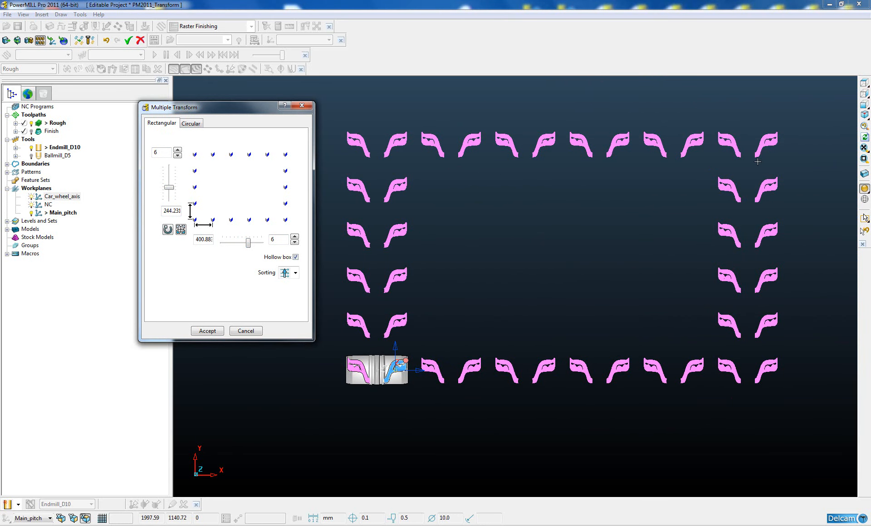
click(295, 257)
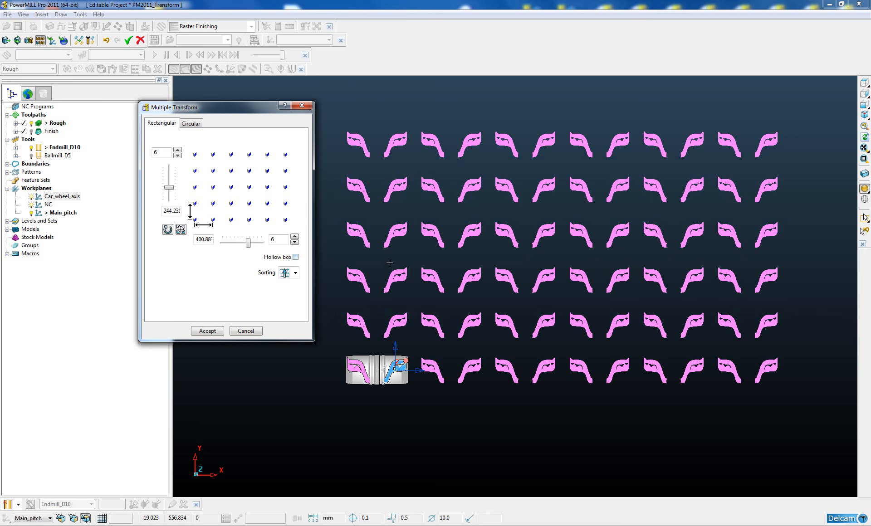
Step: Switch the multiple transform to a circular array and relocate its centre to the Car_wheel_axis workplane origin in an isometric view
click(190, 124)
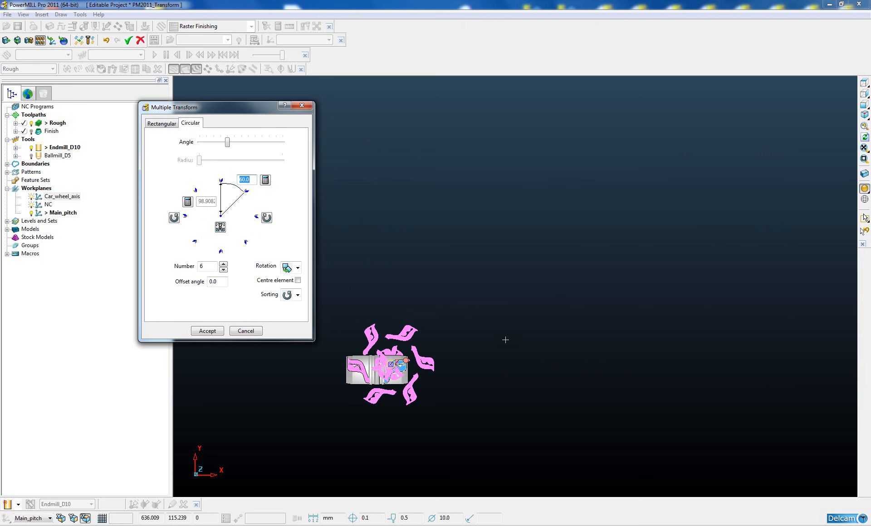
middle_drag(500, 295, 519, 278)
key(ctrl+1)
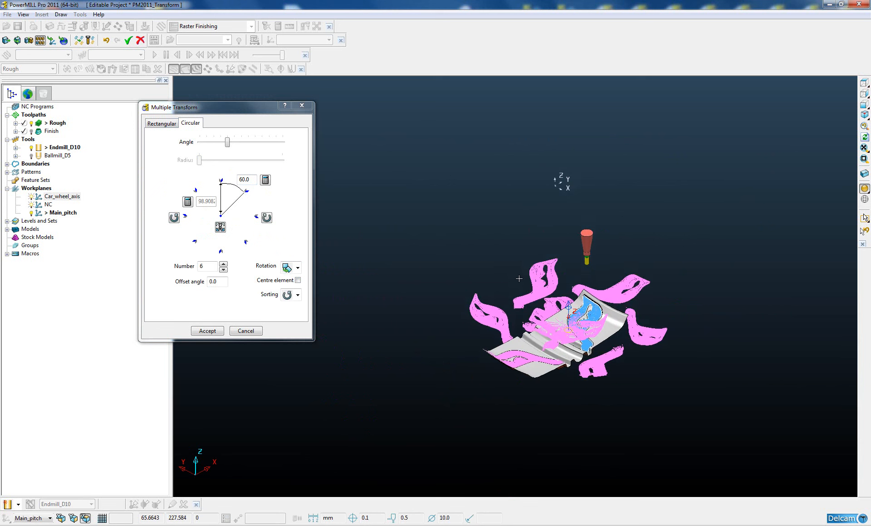
scroll(519, 278, up, 1)
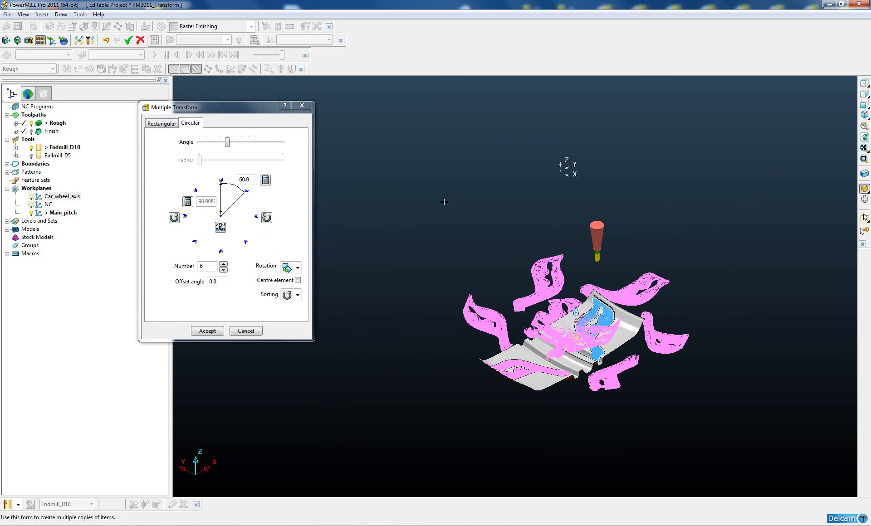
click(220, 227)
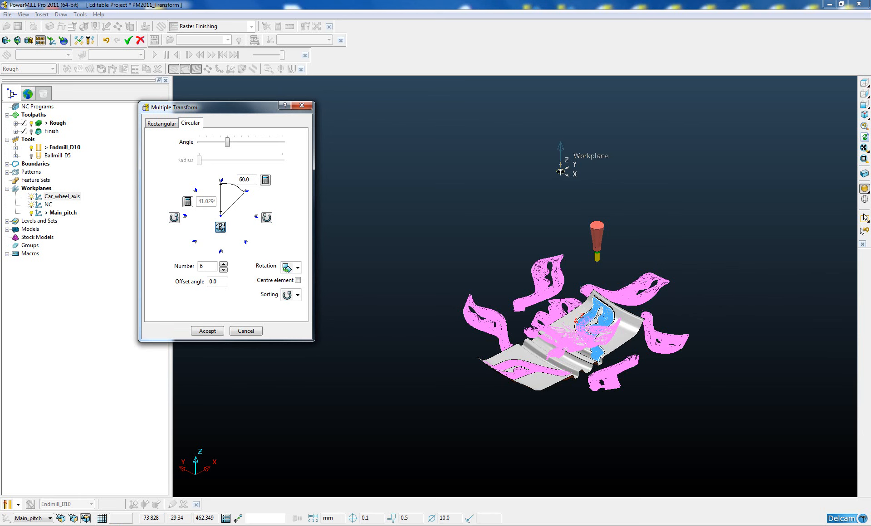
click(560, 172)
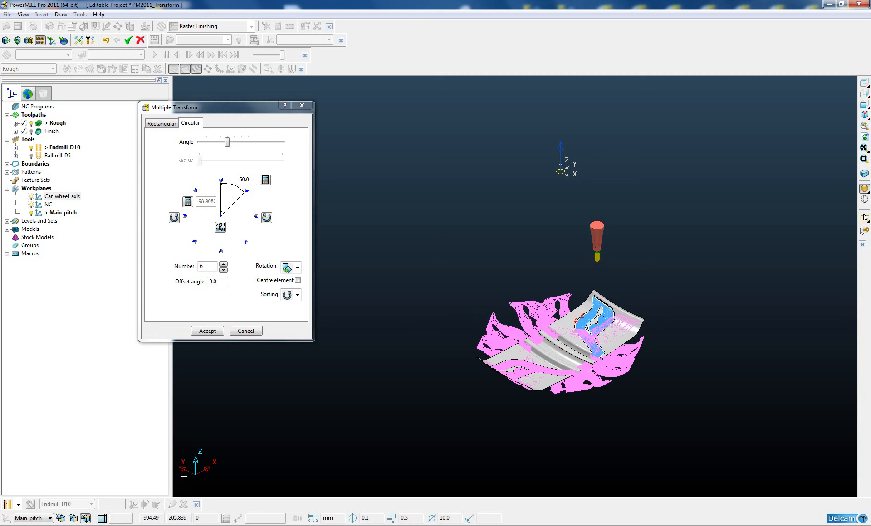
Step: Try the ZX plane for the circular array, and settle on the YZ plane so the copies rotate about the X axis
click(74, 519)
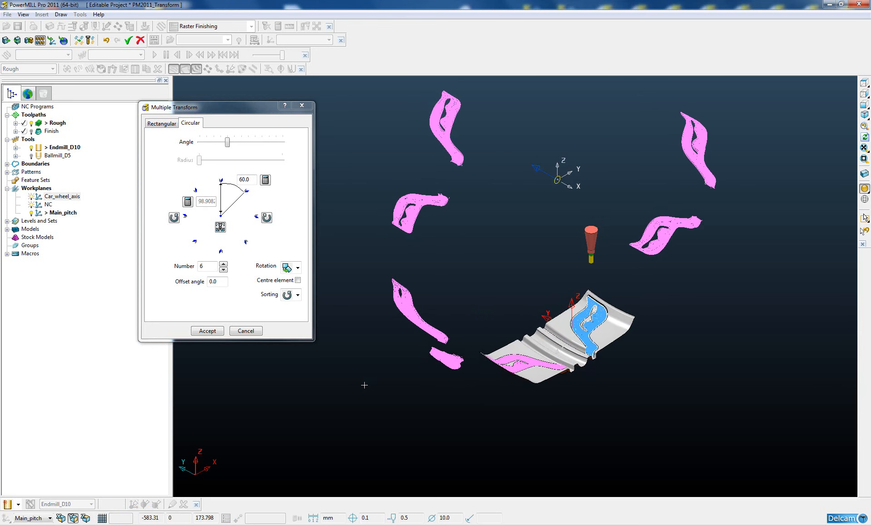
click(62, 519)
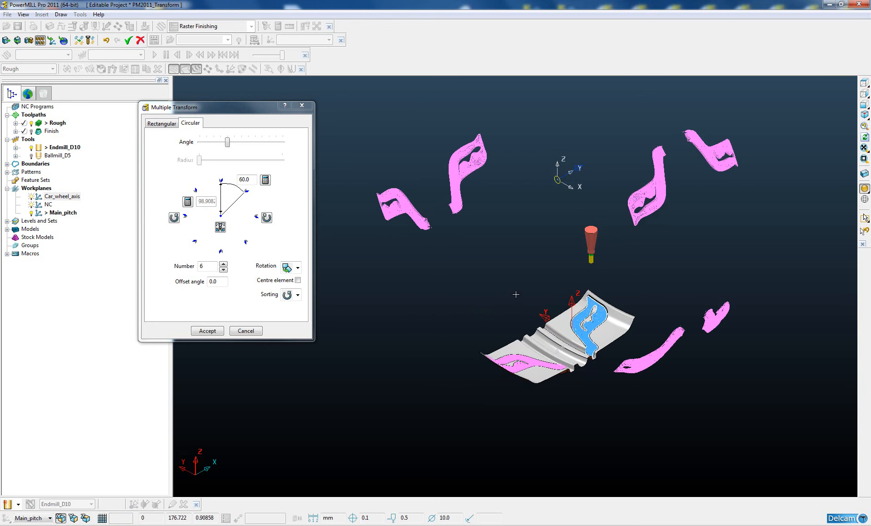
scroll(529, 281, down, 3)
shift+middle_drag(530, 281, 546, 325)
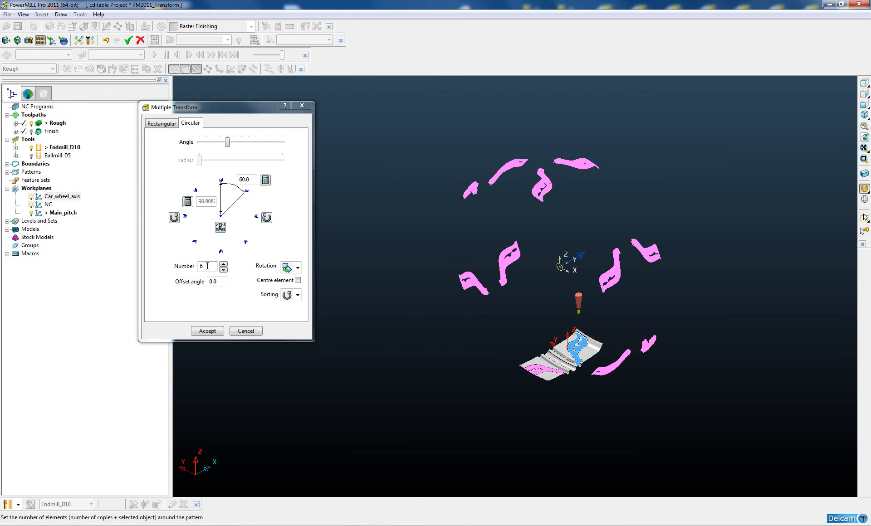
Step: Set the angle between the circular array elements to 20 degrees and accept the multiple transform
double_click(251, 178)
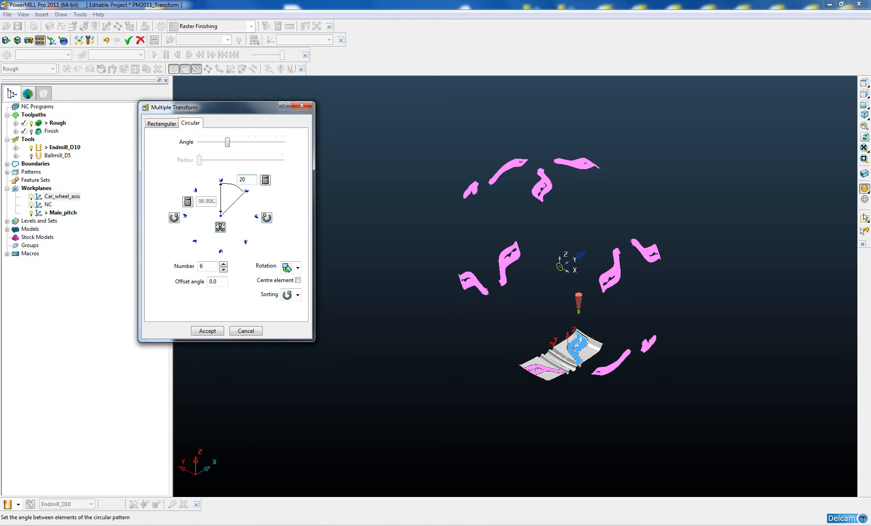
key(Return)
middle_drag(567, 279, 558, 297)
scroll(558, 297, up, 2)
middle_drag(571, 278, 573, 296)
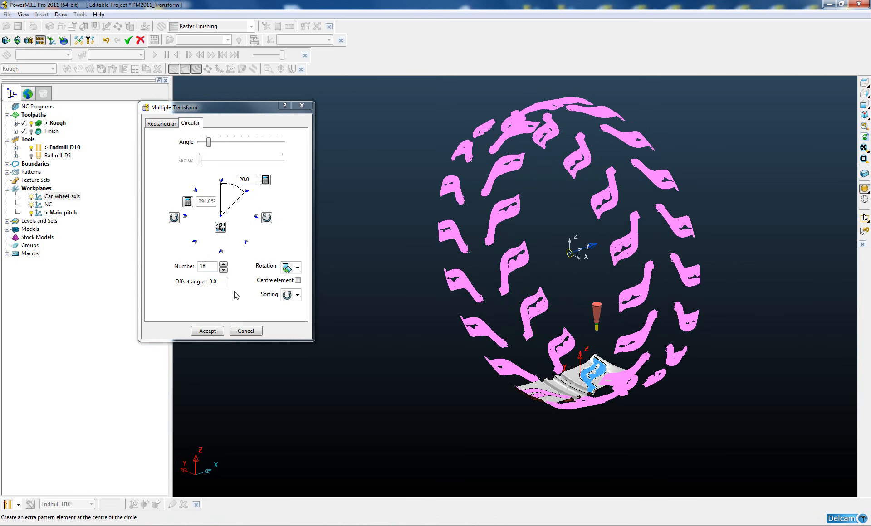
click(207, 330)
shift+middle_drag(418, 224, 389, 247)
middle_drag(466, 302, 483, 301)
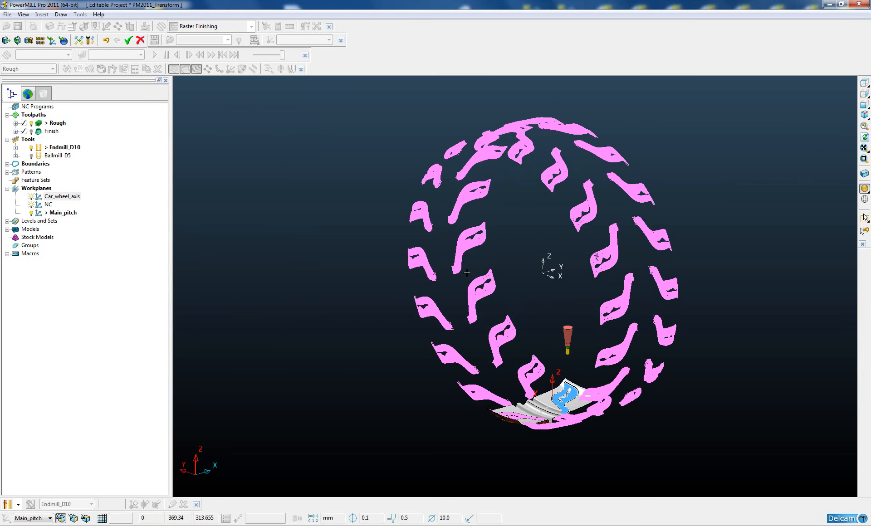
Step: Undo the circular array of toolpaths and redo it
click(106, 40)
click(118, 41)
middle_drag(364, 221, 363, 226)
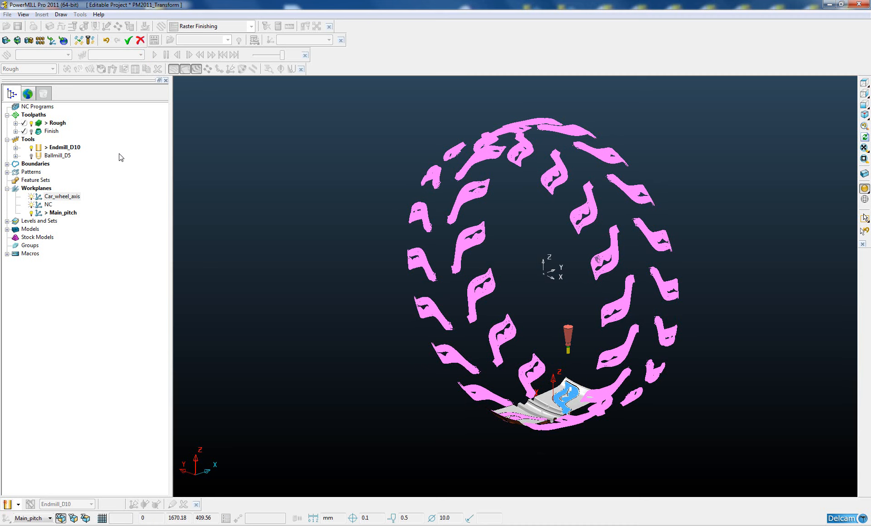
Step: Turn on the tool-related transform option and accept all changes to generate the transformed toolpath copies
click(91, 41)
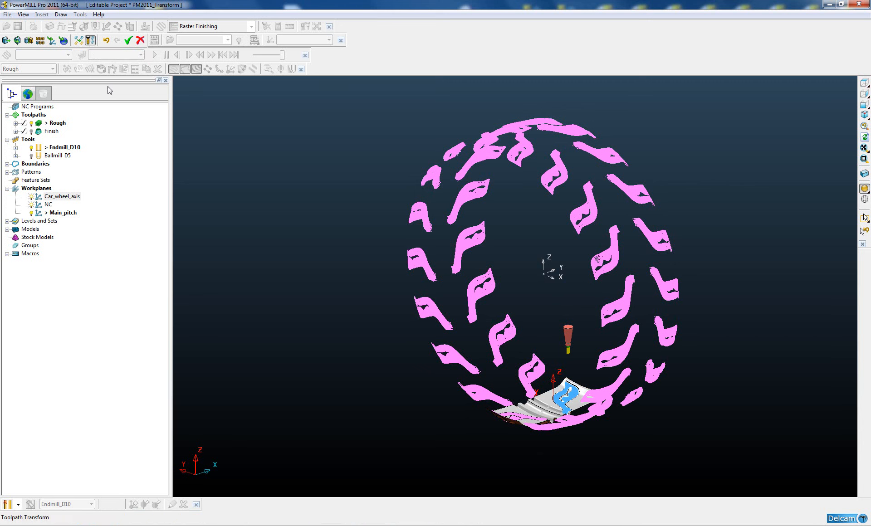
click(127, 41)
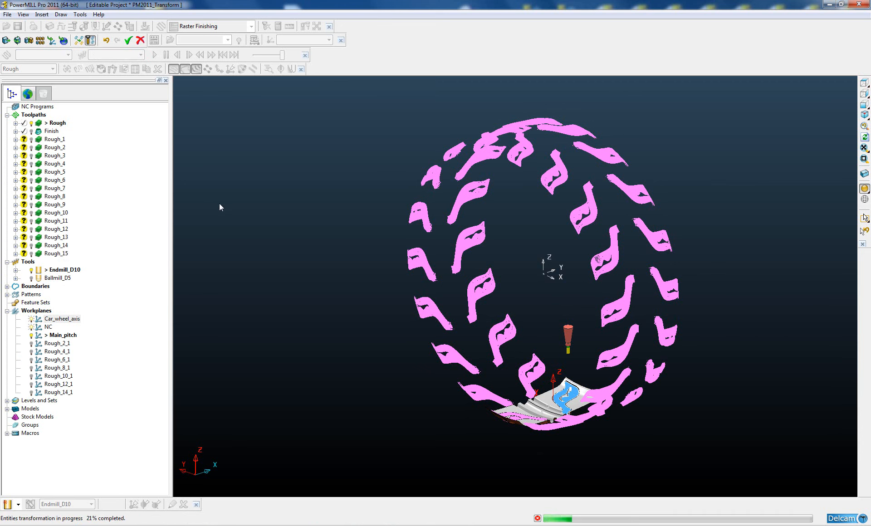